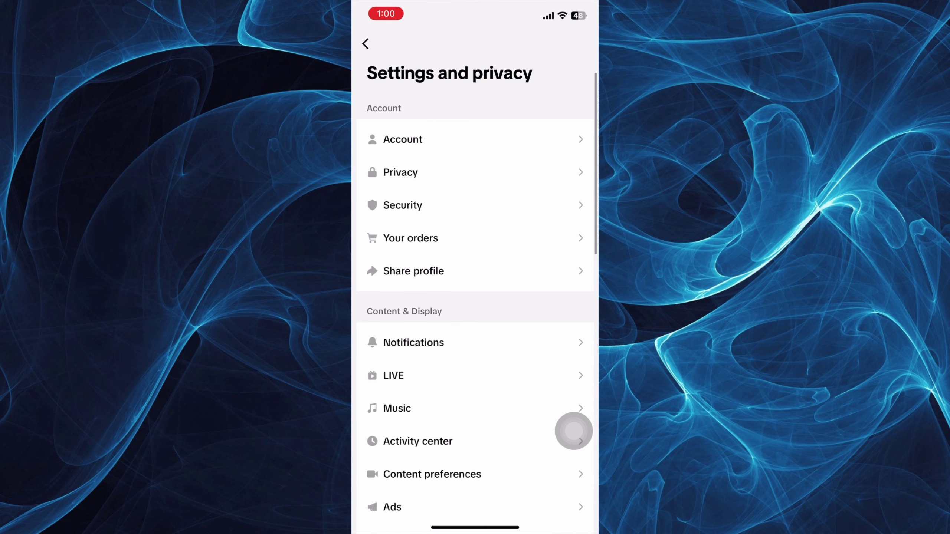
scroll(475, 297, down, 3)
scroll(476, 298, down, 1)
scroll(475, 298, down, 2)
scroll(476, 297, down, 2)
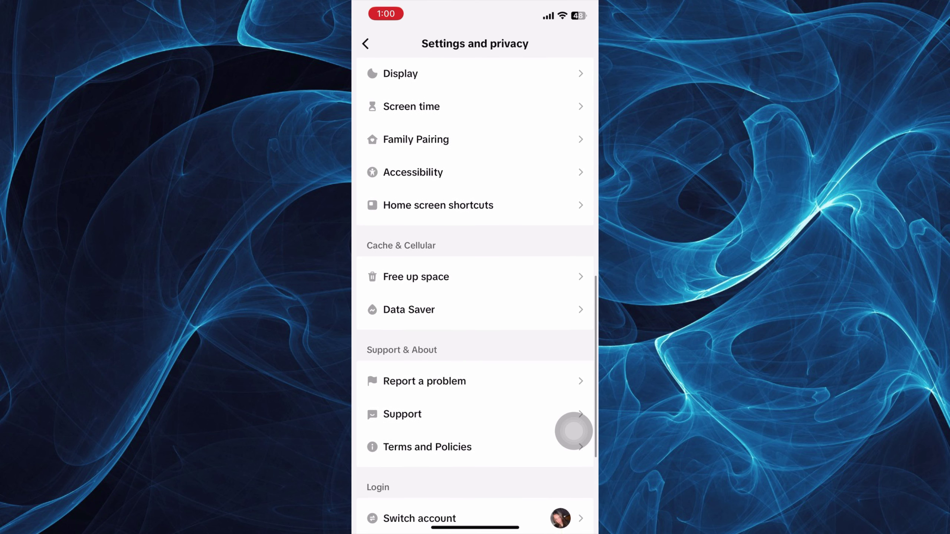
scroll(476, 297, down, 2)
scroll(476, 297, up, 3)
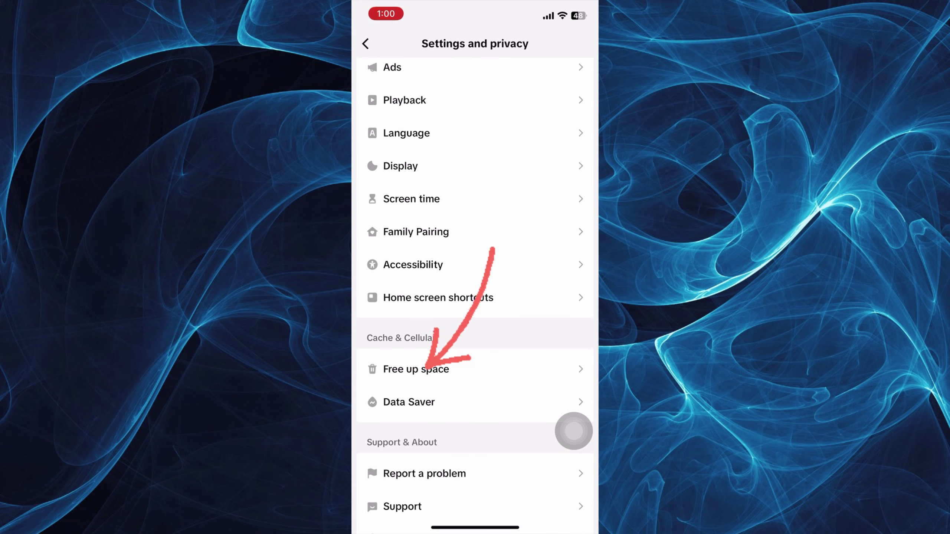
Step: On the Free up space page, clear the cache and the downloads to 0.0MB
click(416, 370)
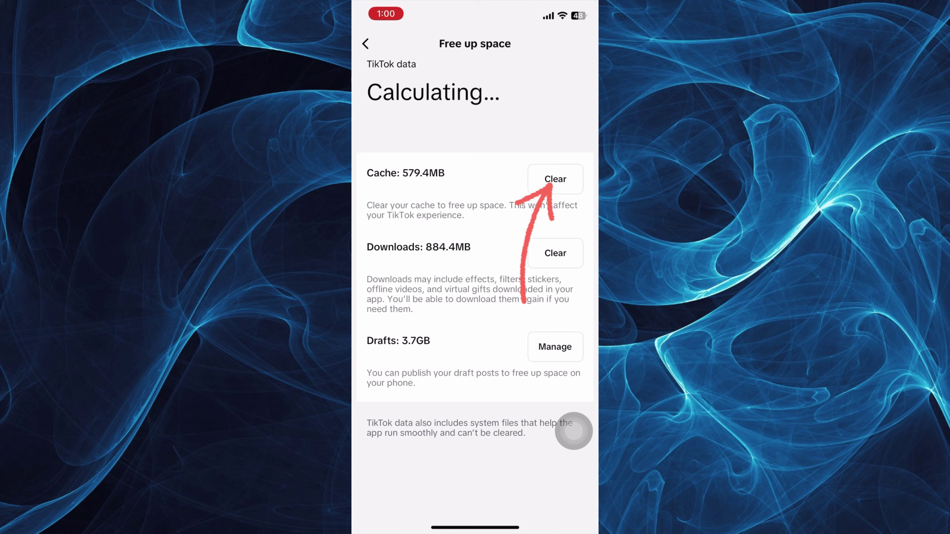
click(556, 179)
click(518, 294)
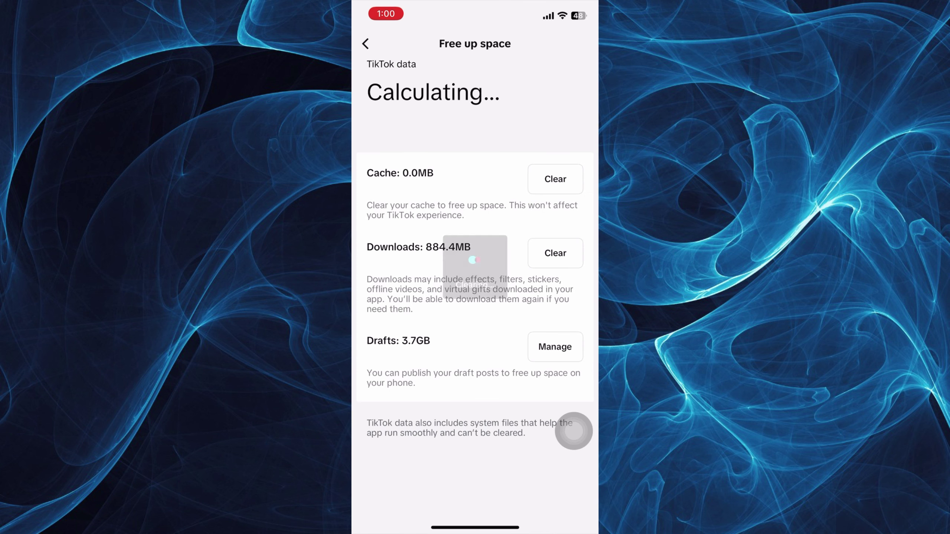
click(556, 253)
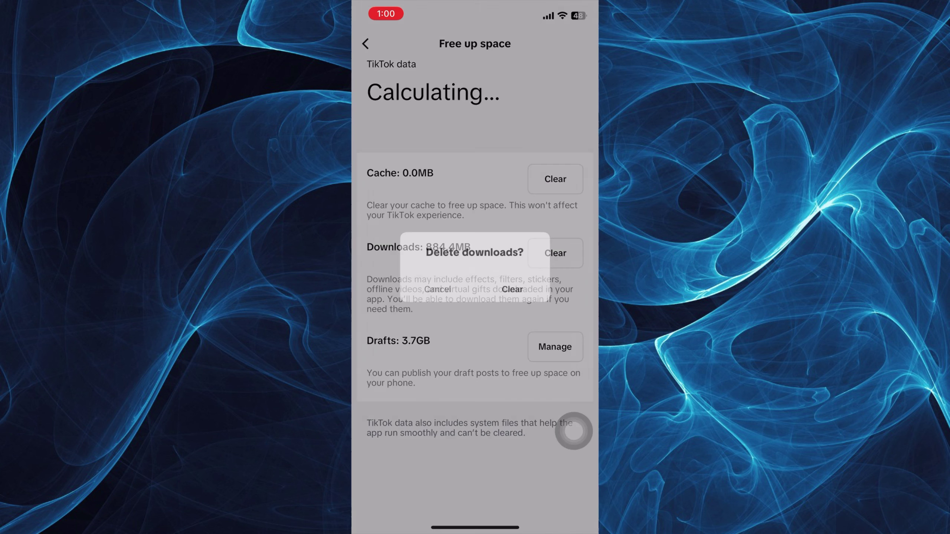
click(517, 290)
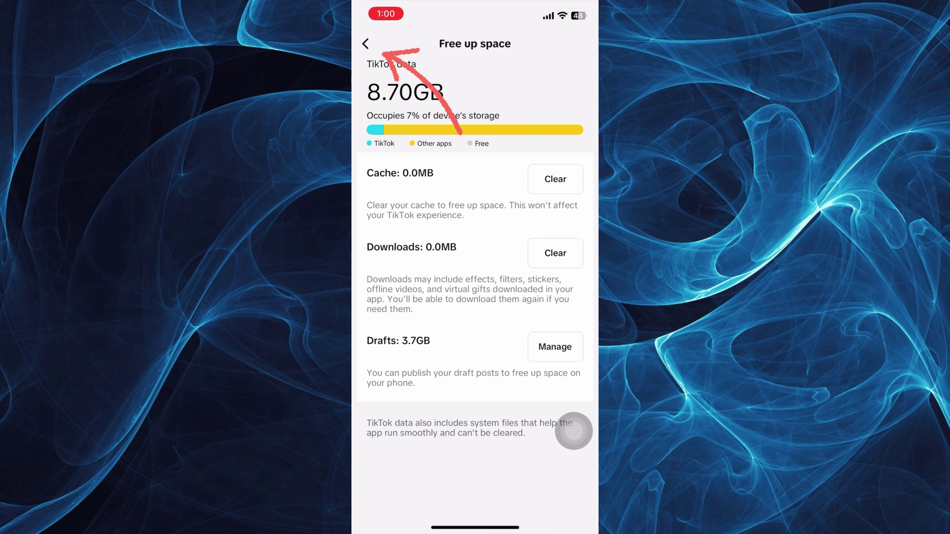
click(365, 43)
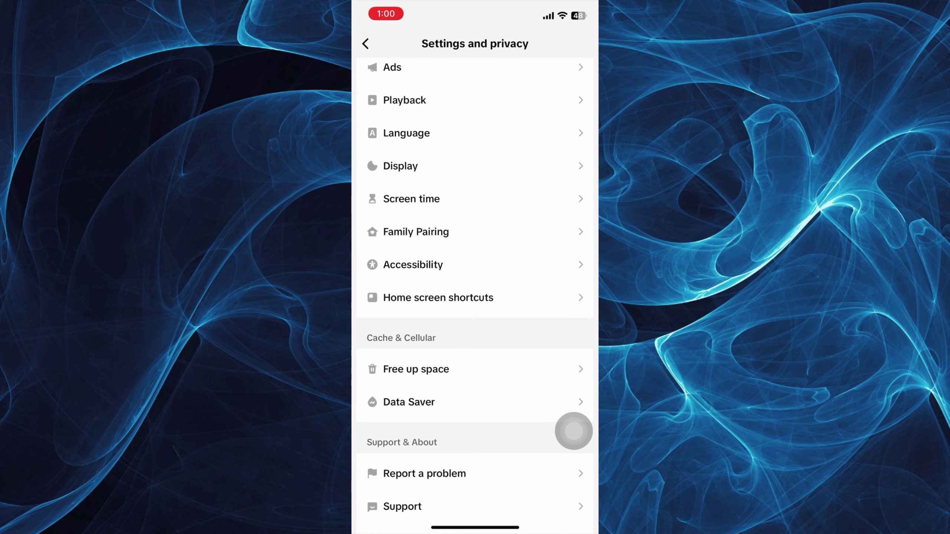
click(409, 402)
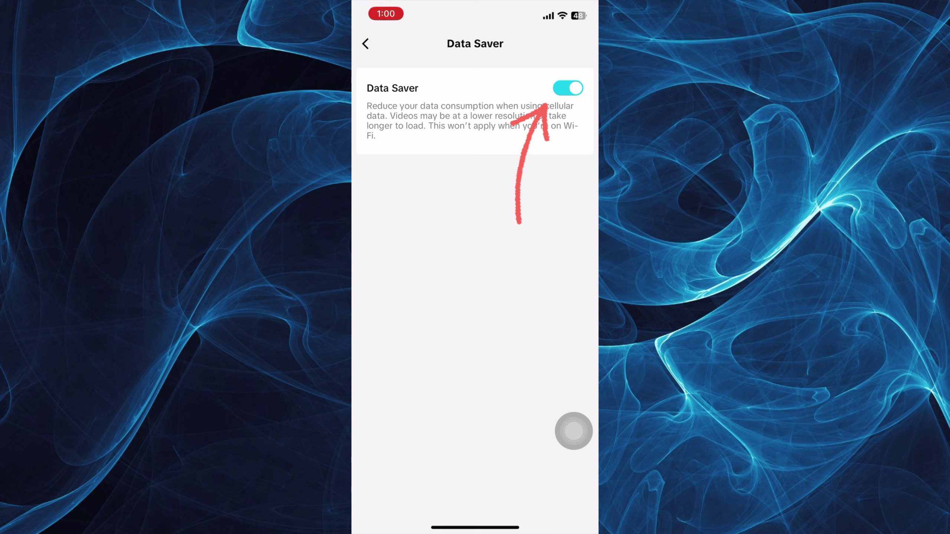
click(568, 88)
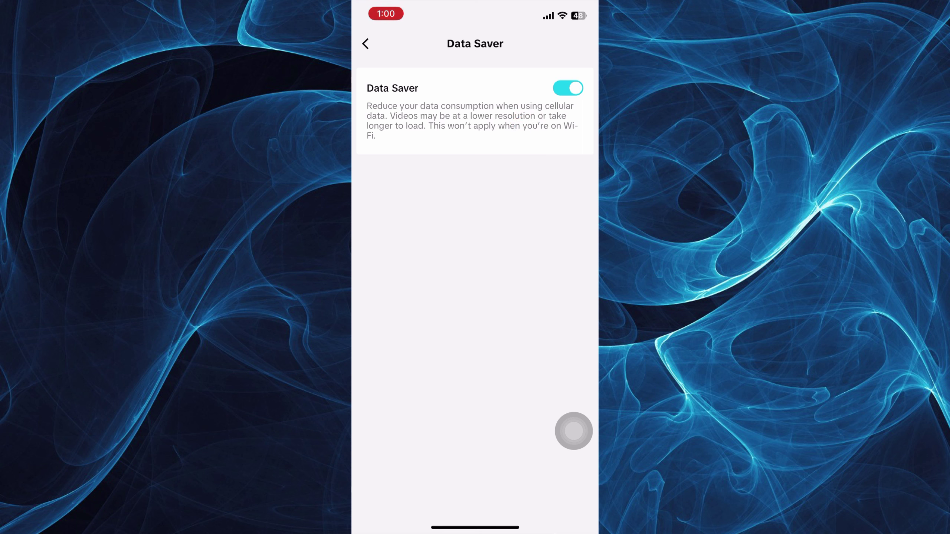
click(366, 44)
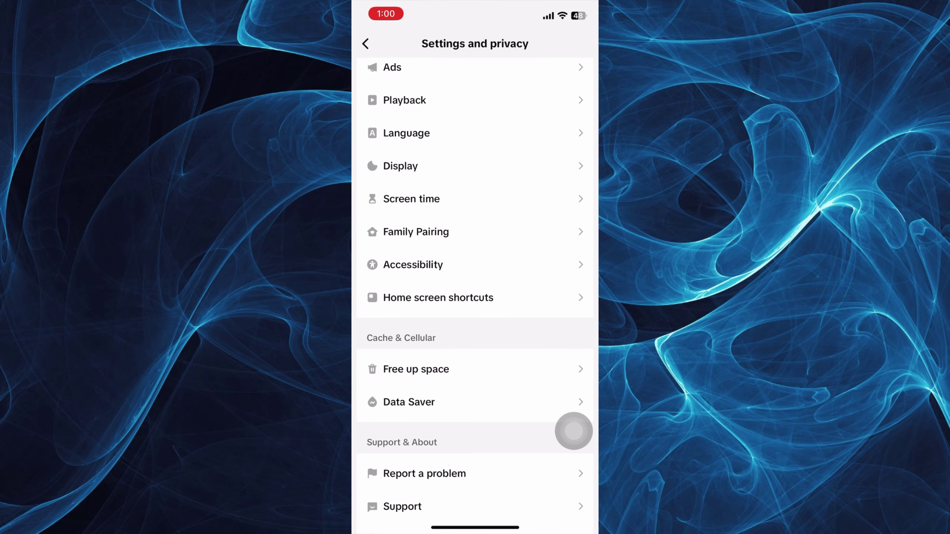
scroll(475, 297, up, 10)
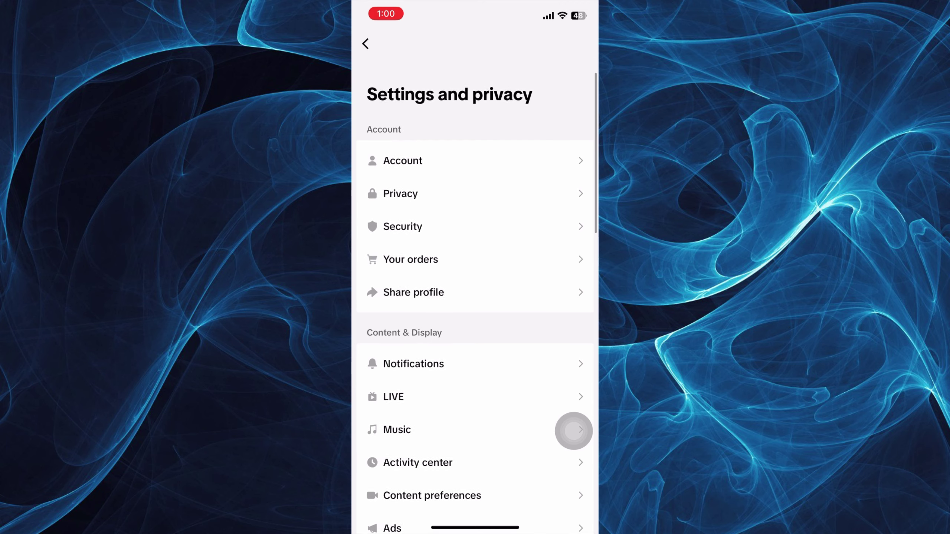
scroll(475, 297, down, 10)
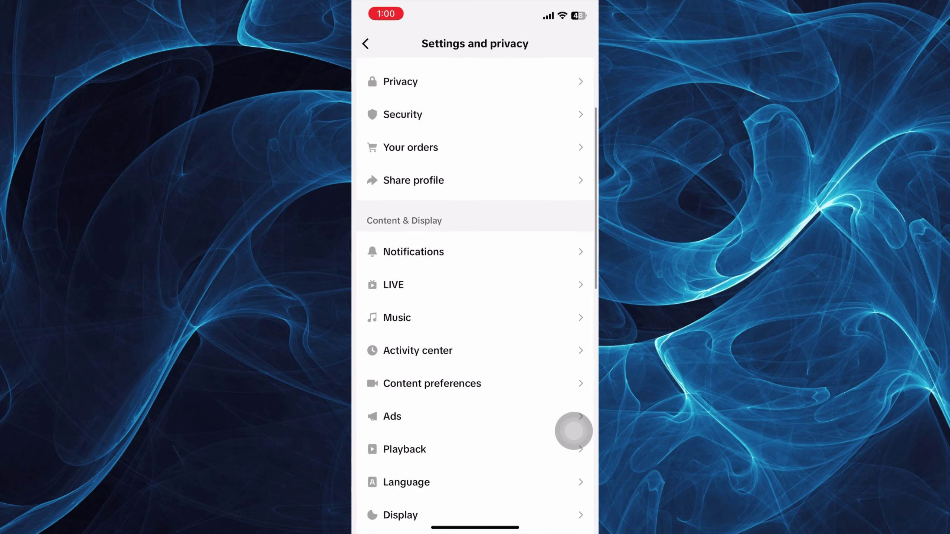
scroll(574, 430, down, 2)
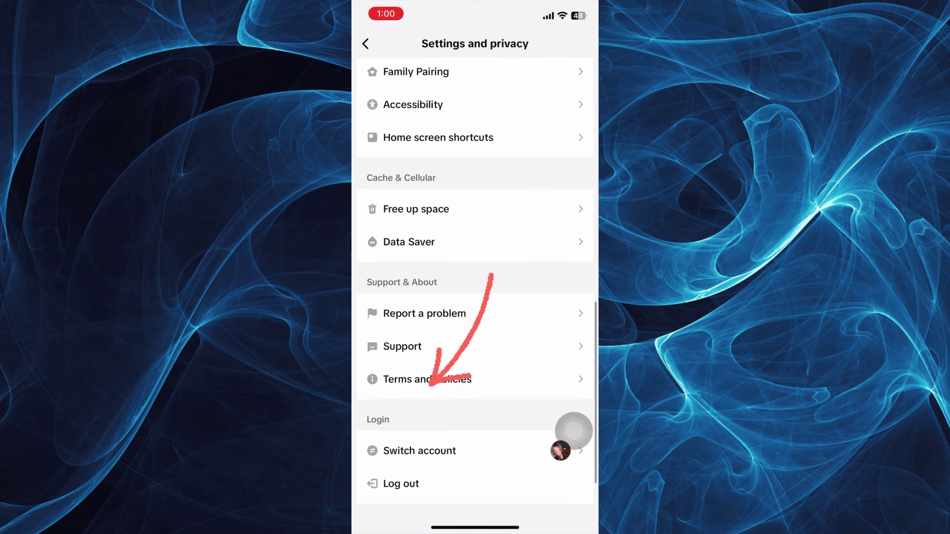
Step: Open Report a problem and start a new report from the topics page
click(424, 314)
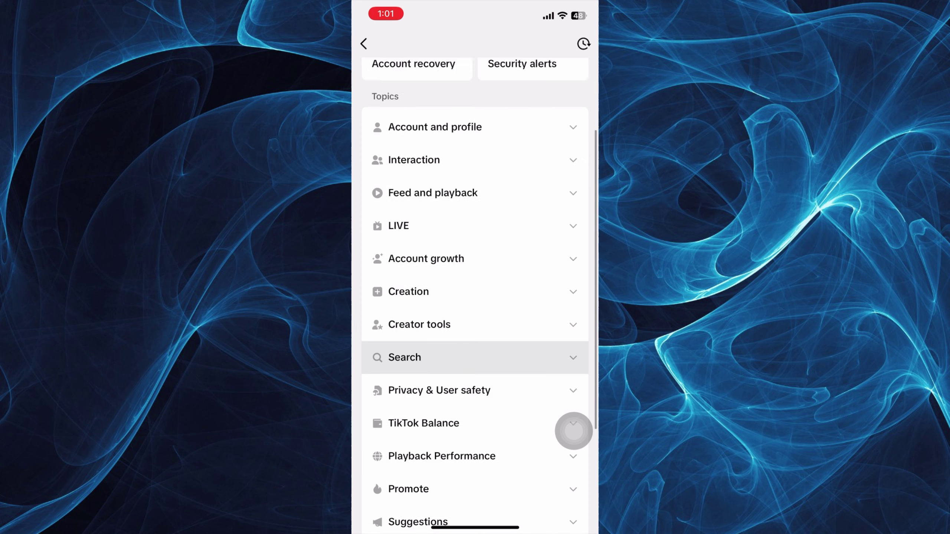
scroll(475, 297, down, 3)
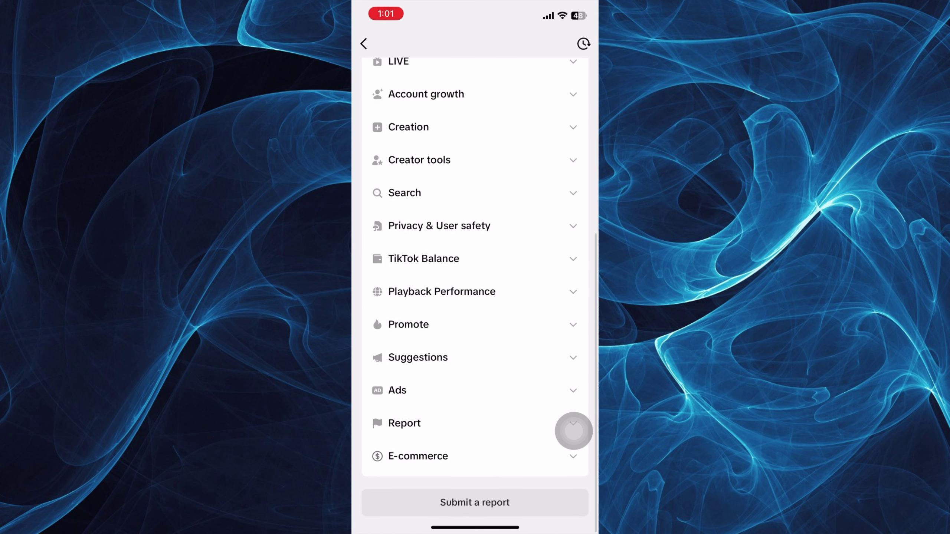
scroll(574, 430, up, 4)
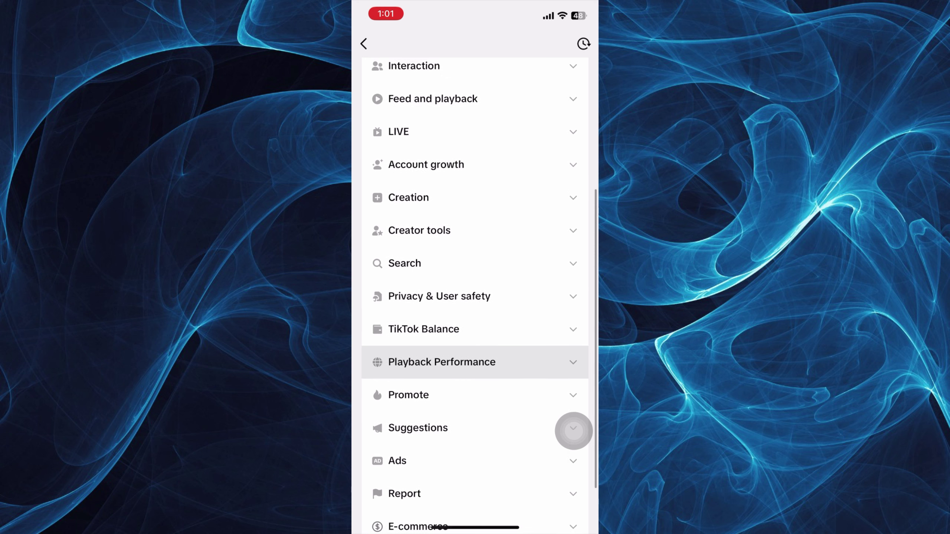
scroll(574, 431, up, 2)
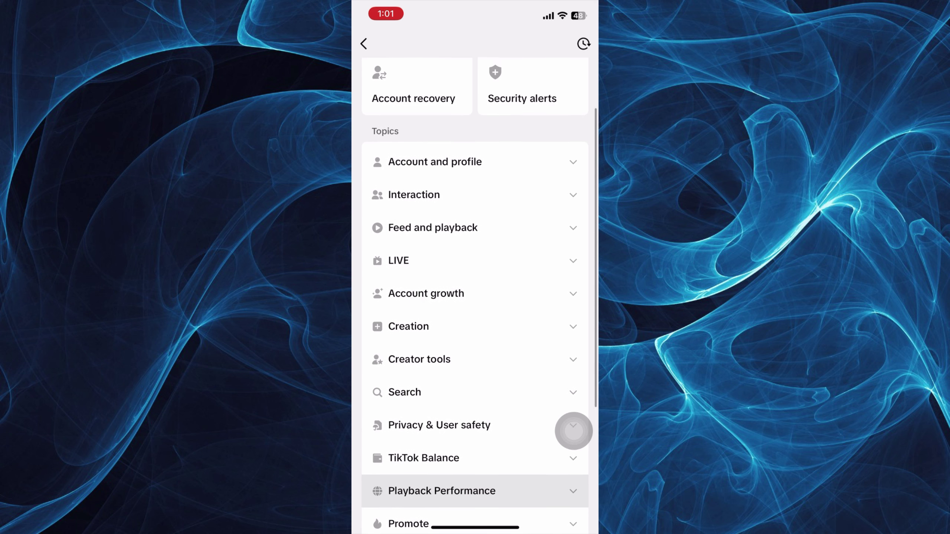
scroll(573, 430, down, 4)
scroll(574, 431, down, 1)
scroll(573, 430, down, 1)
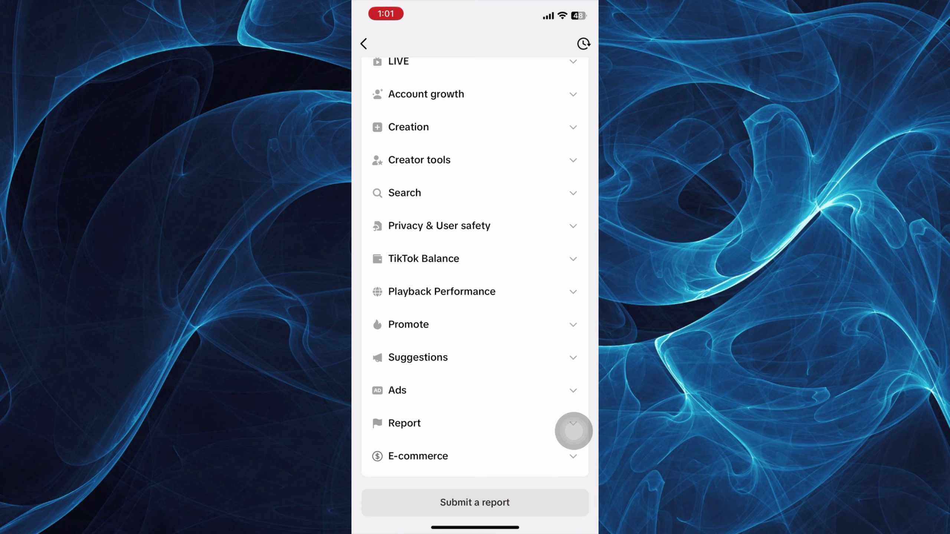
click(573, 431)
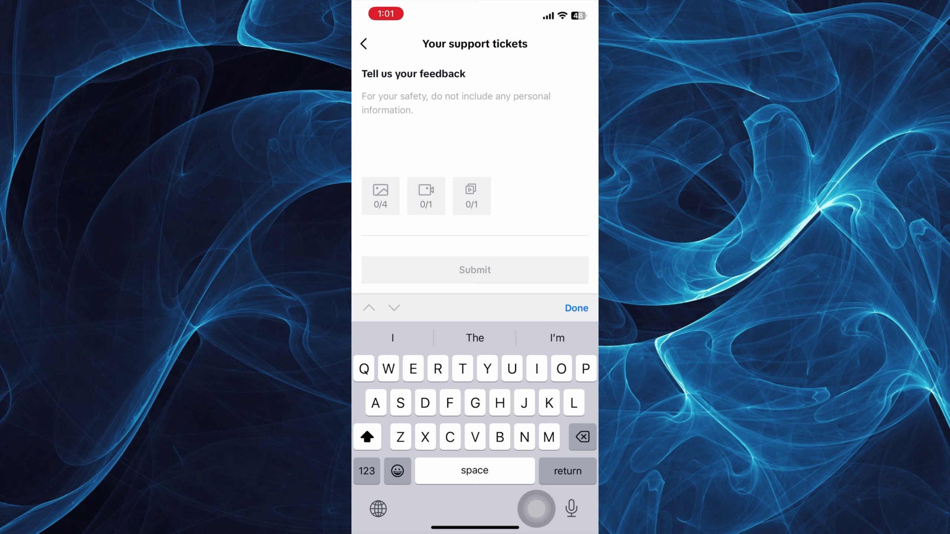
text(I)
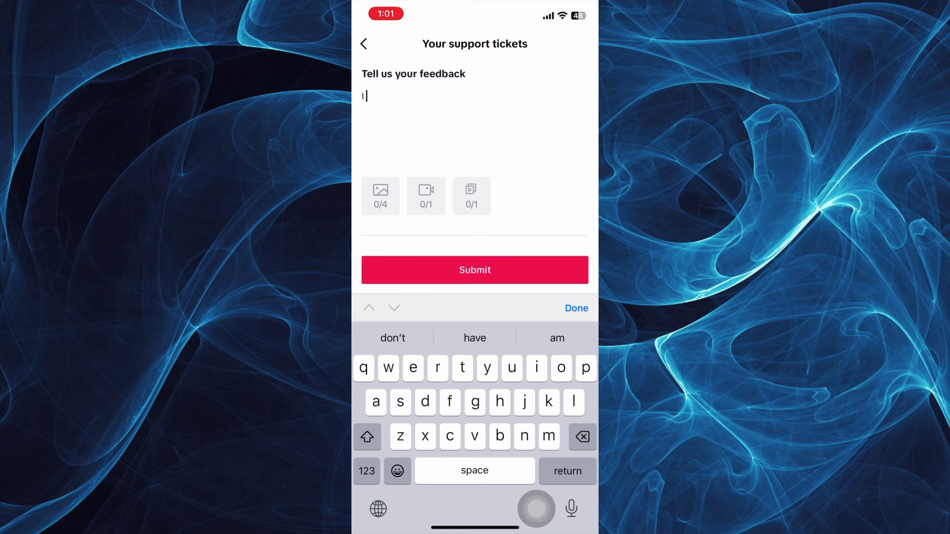
text( need )
text(in)
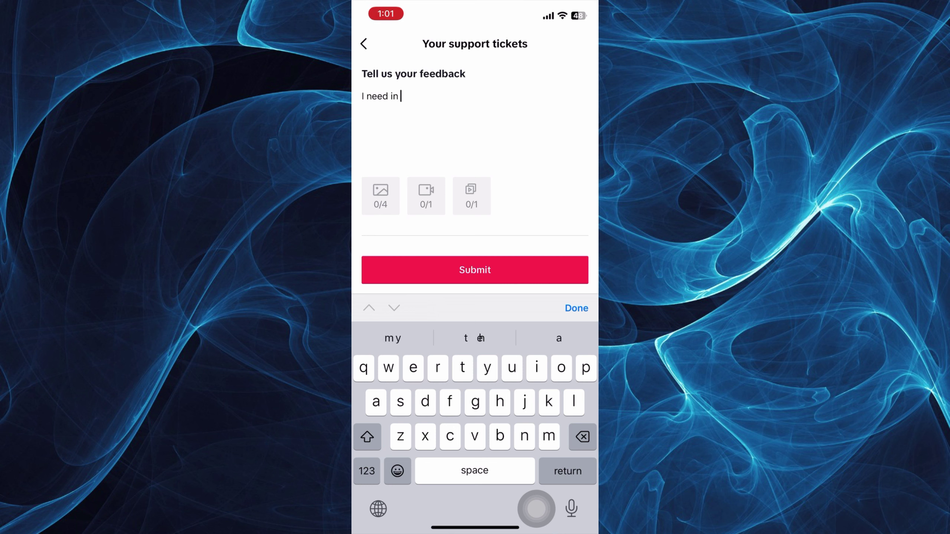
text( having a qua)
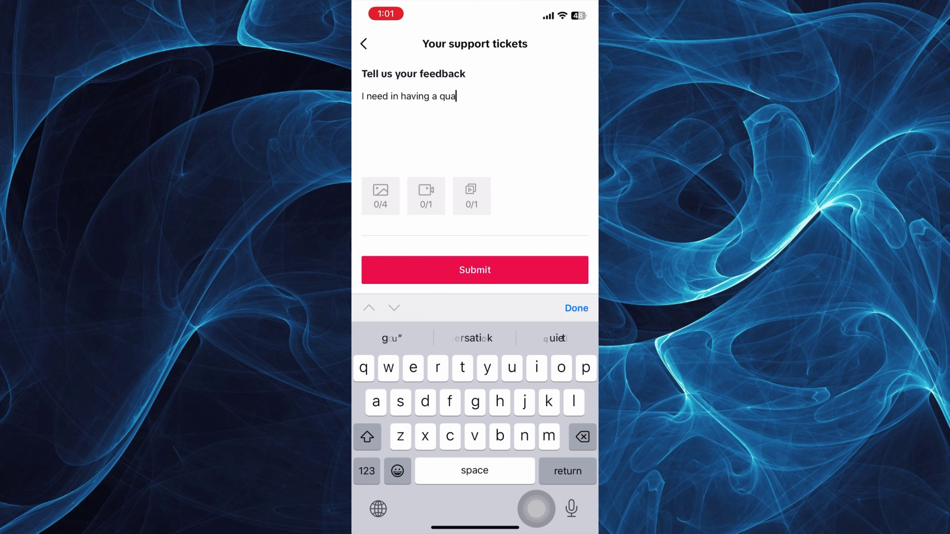
text(lity)
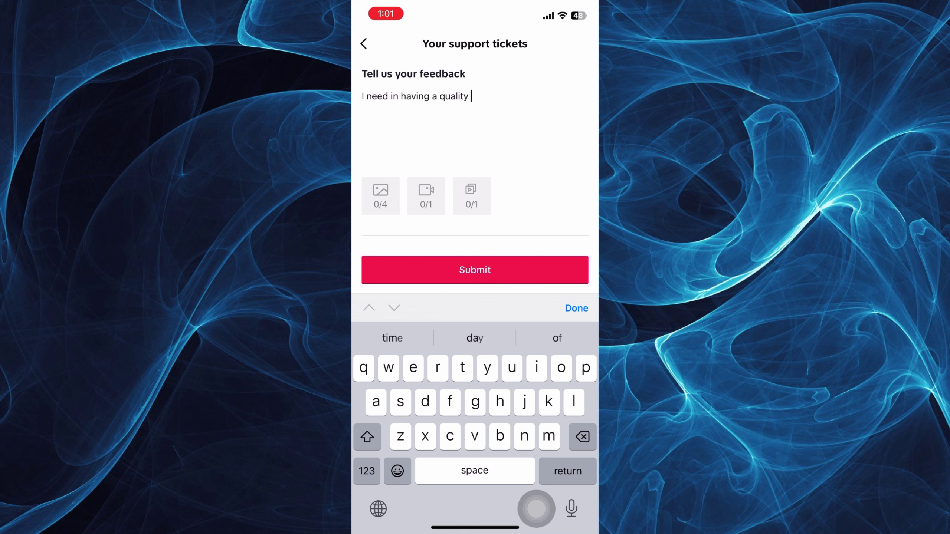
Step: Place the cursor before 'quality' in the feedback message to insert 'high'
click(440, 96)
text(high quality )
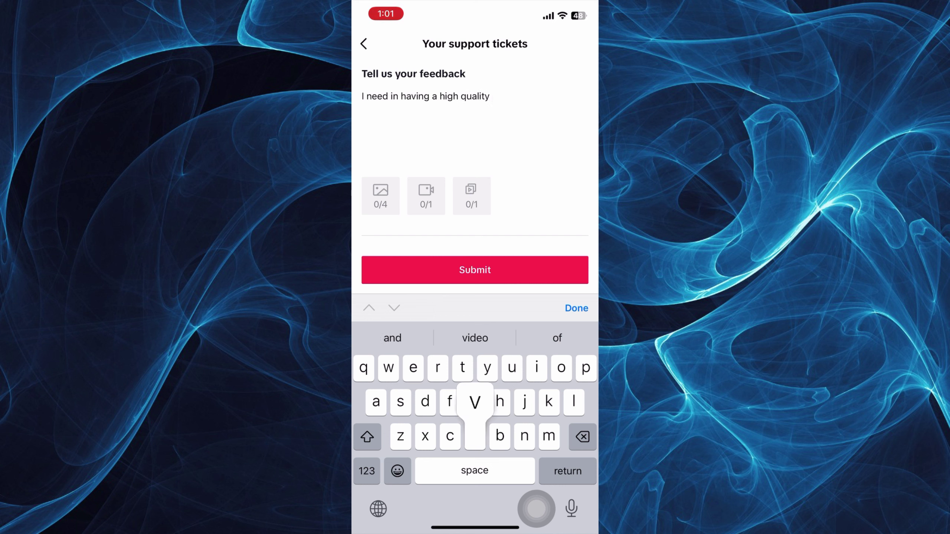
text(videos on my )
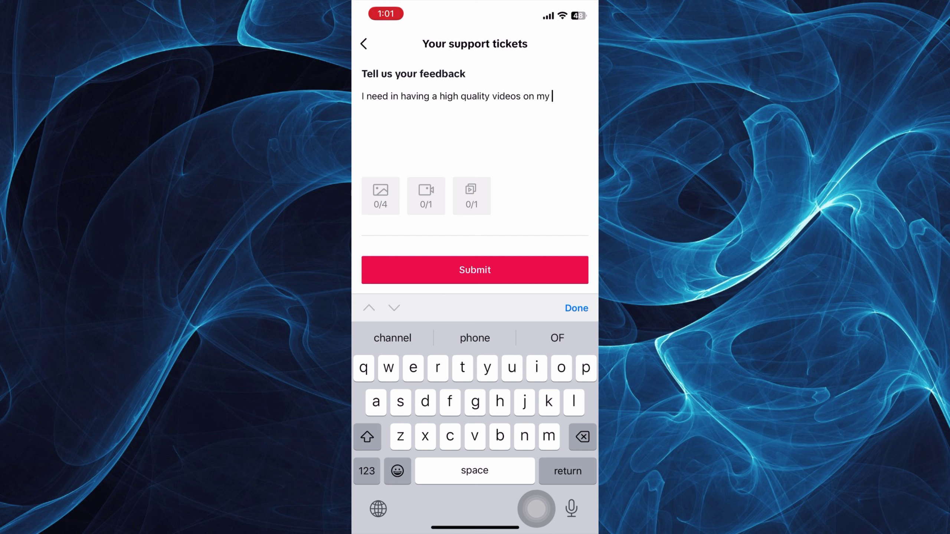
text(tiktok as )
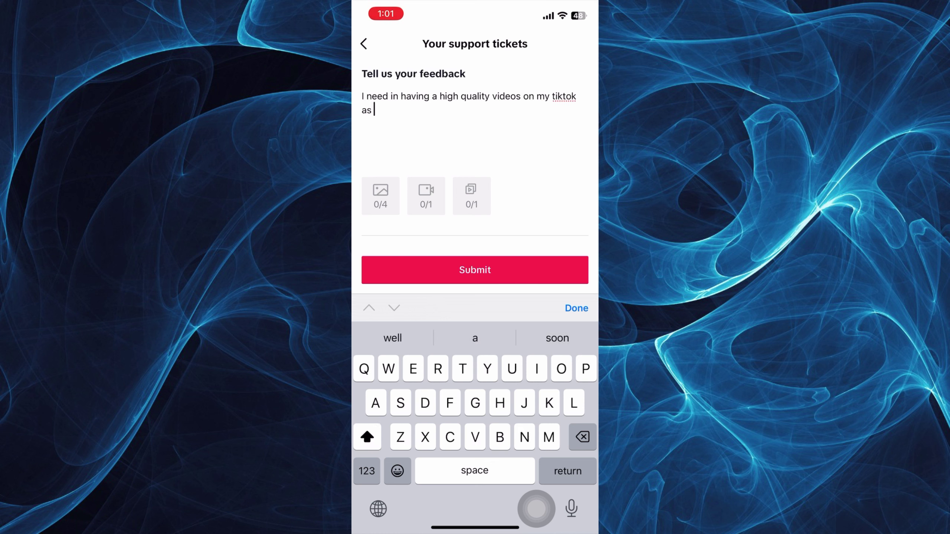
text(I am nit gettin)
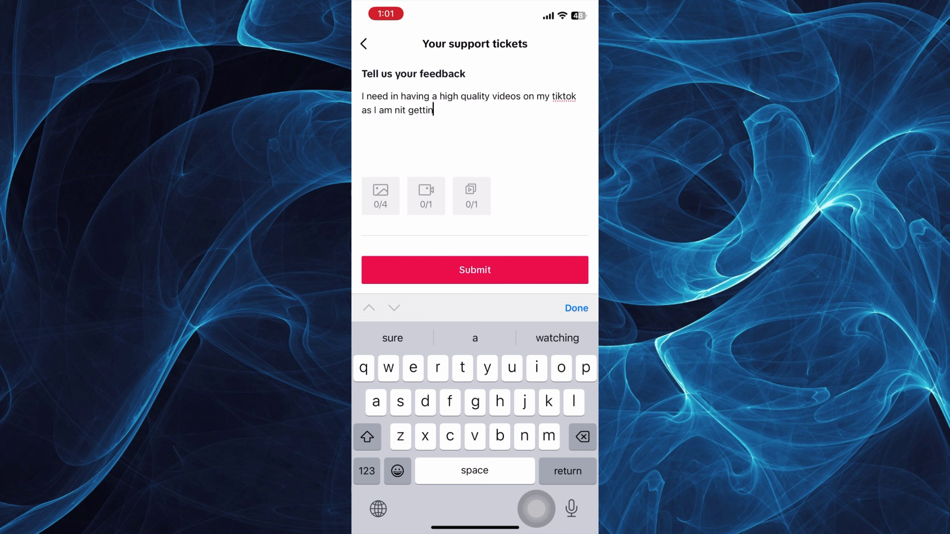
text(g one. )
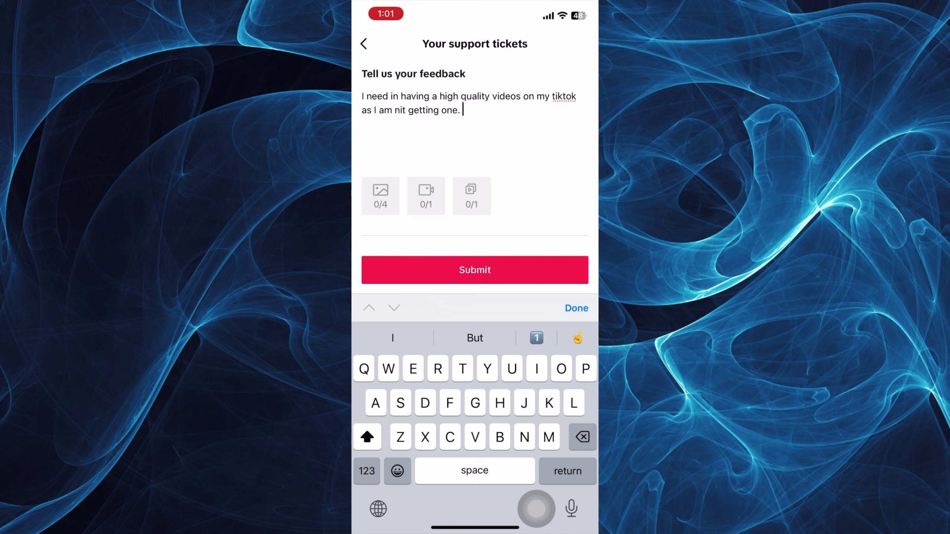
text(Please)
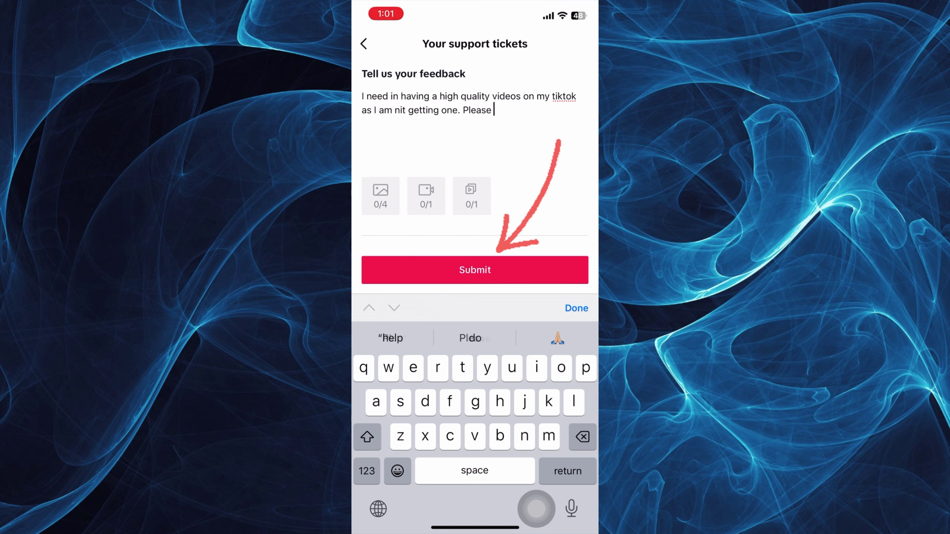
text( help)
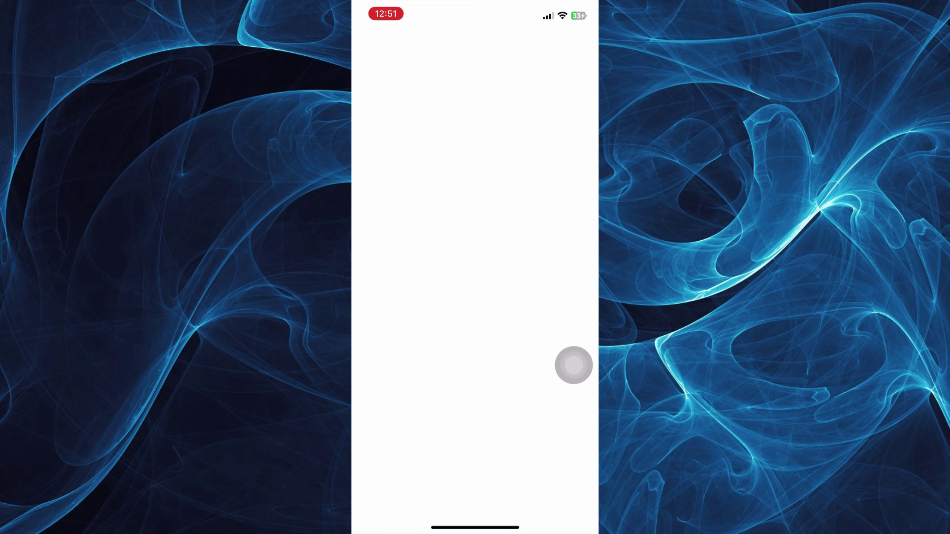